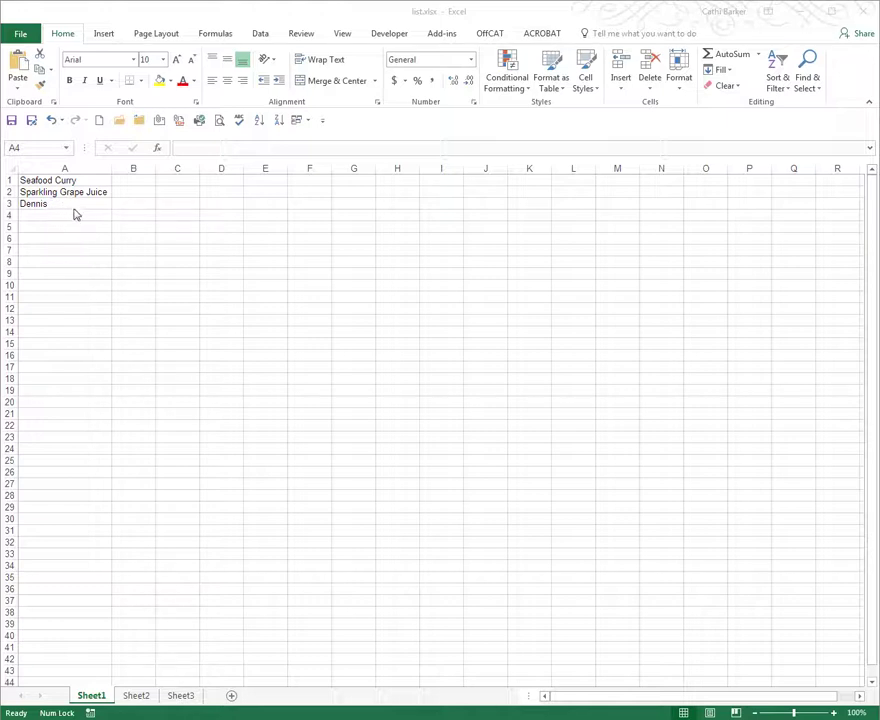
- Save the current workbook, and save a copy of it on the Desktop under the name MyList.xlsx
click(83, 210)
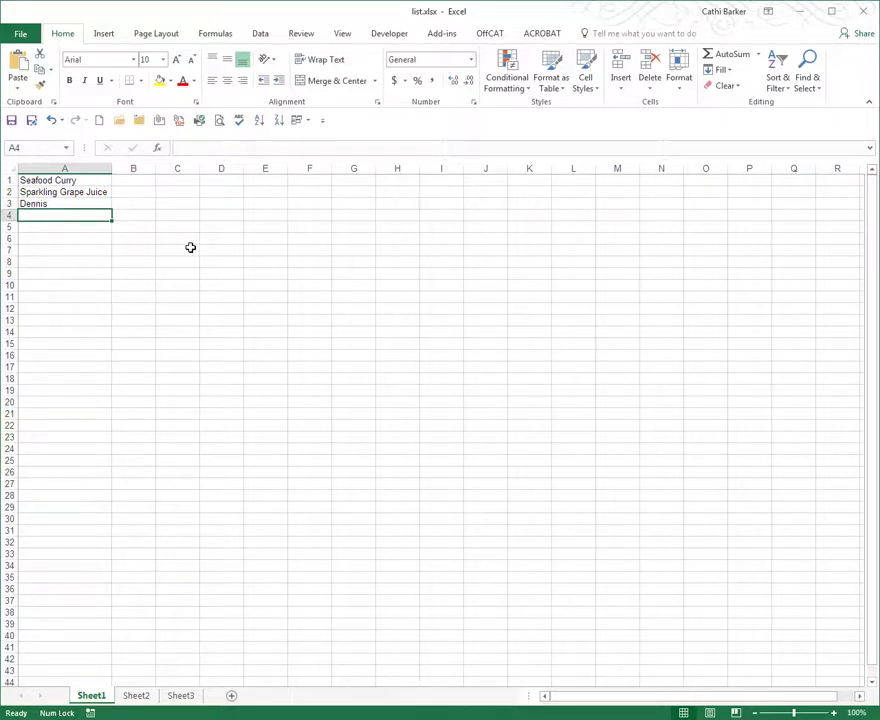
click(12, 124)
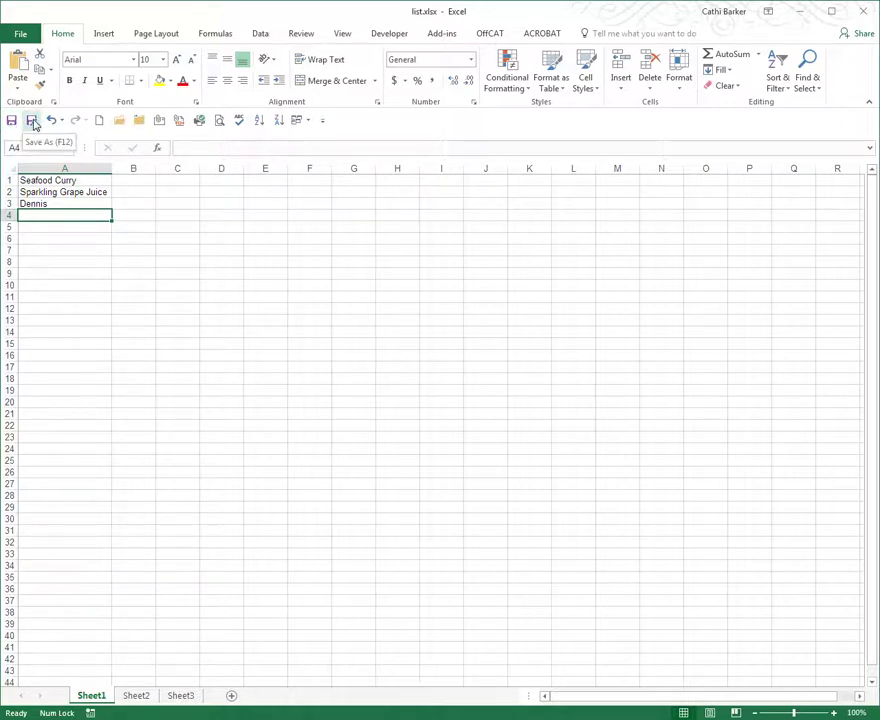
click(33, 121)
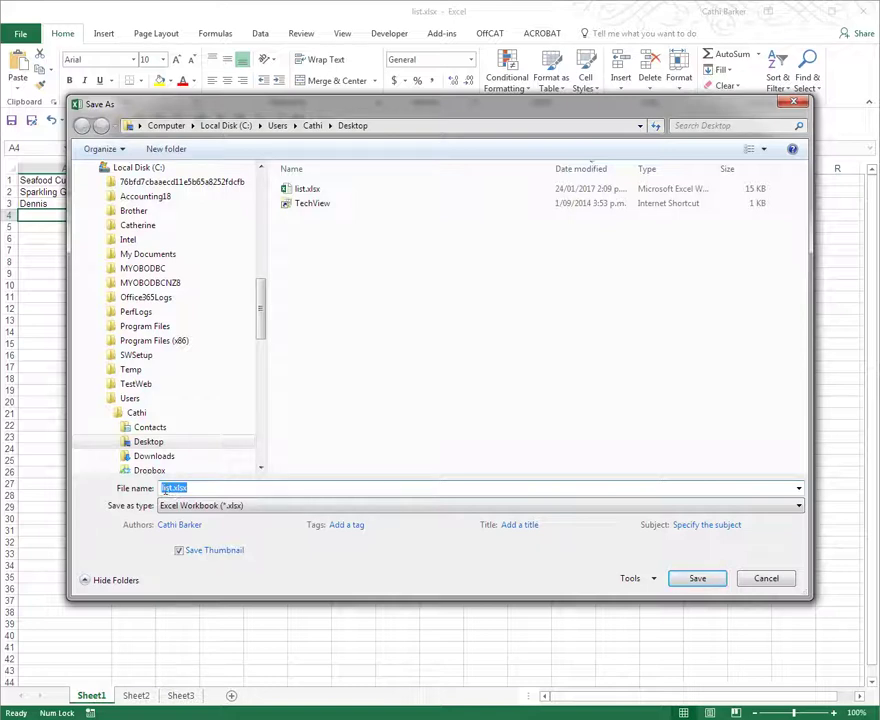
key(Home)
text(My)
key(shift+Right)
text(L)
click(209, 526)
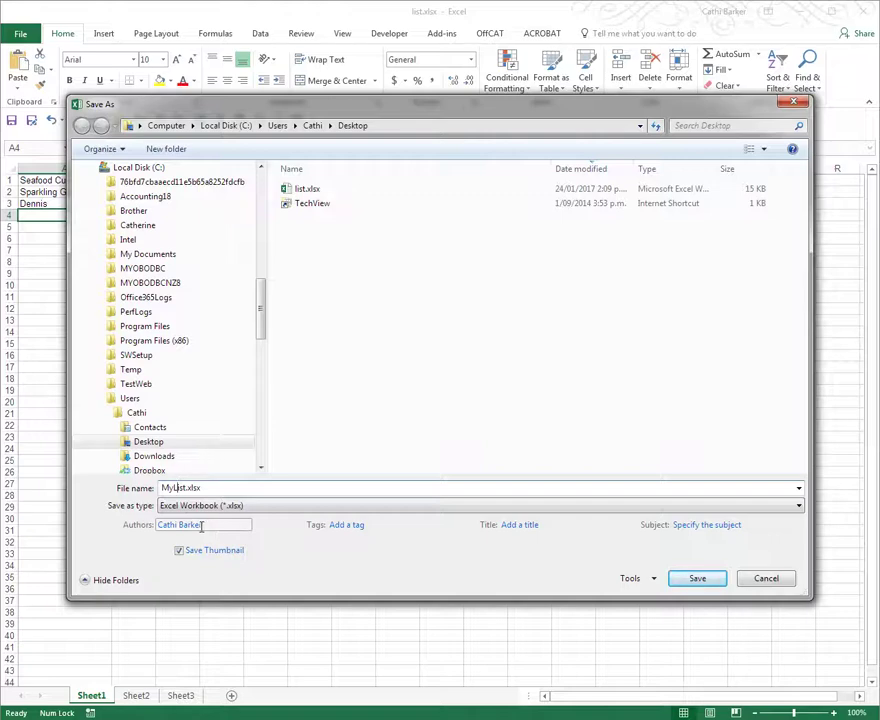
click(698, 579)
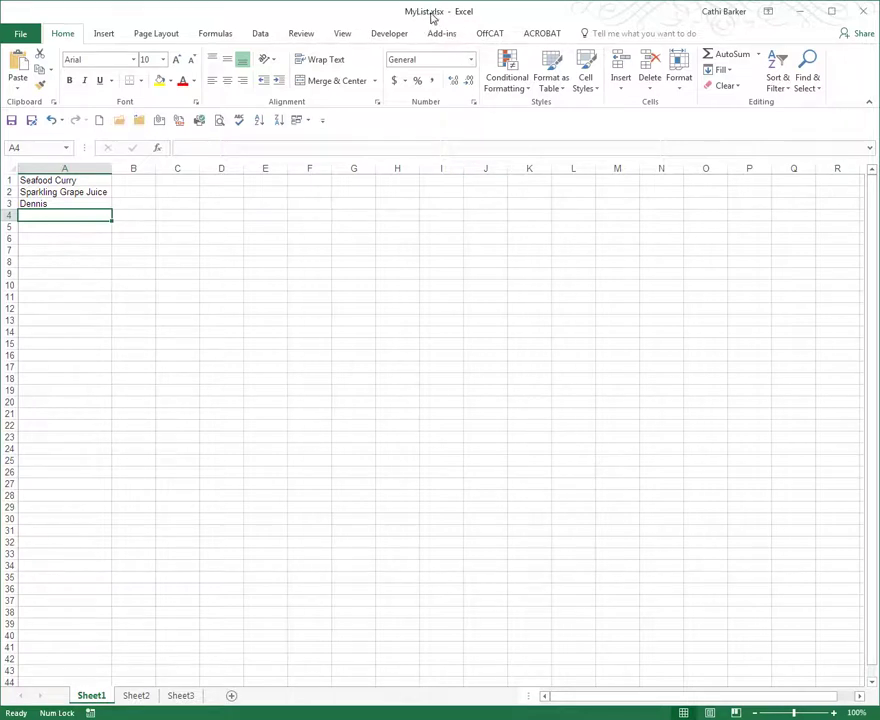
- Browse the Desktop for the saved workbooks and return to the worksheet without opening a file
click(120, 121)
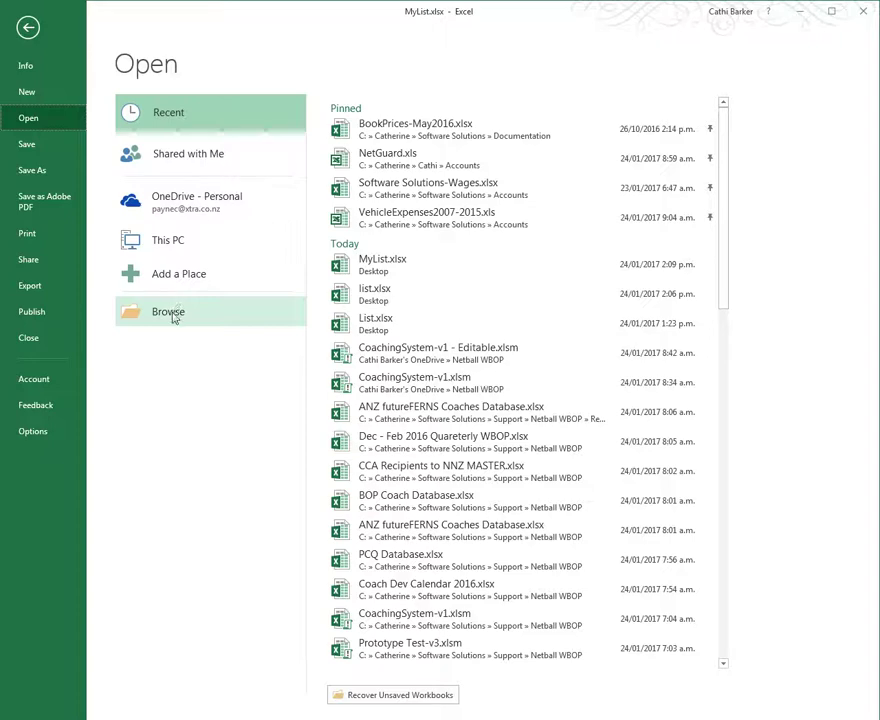
click(173, 317)
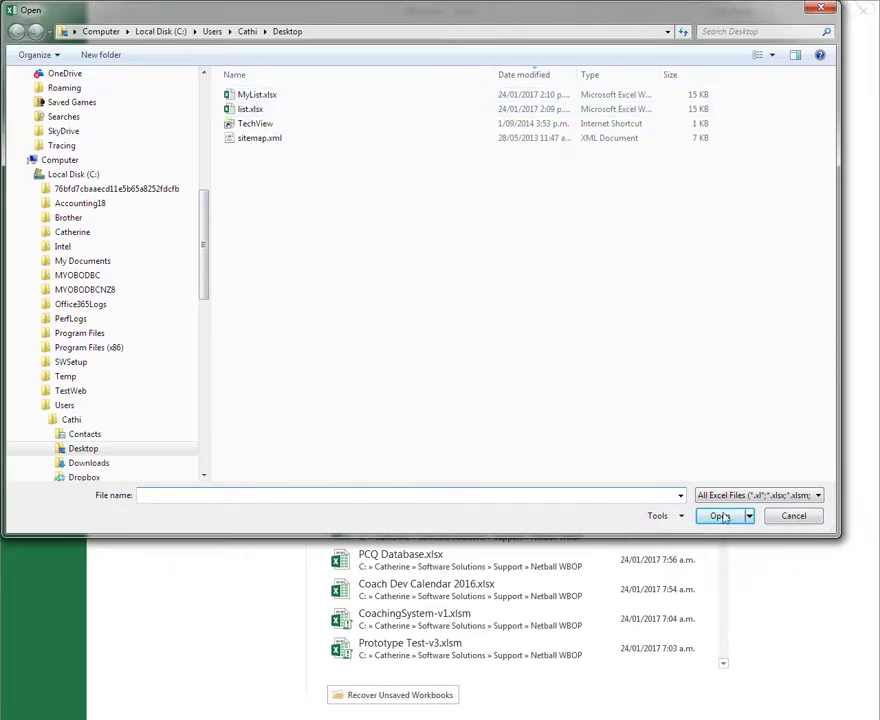
click(793, 516)
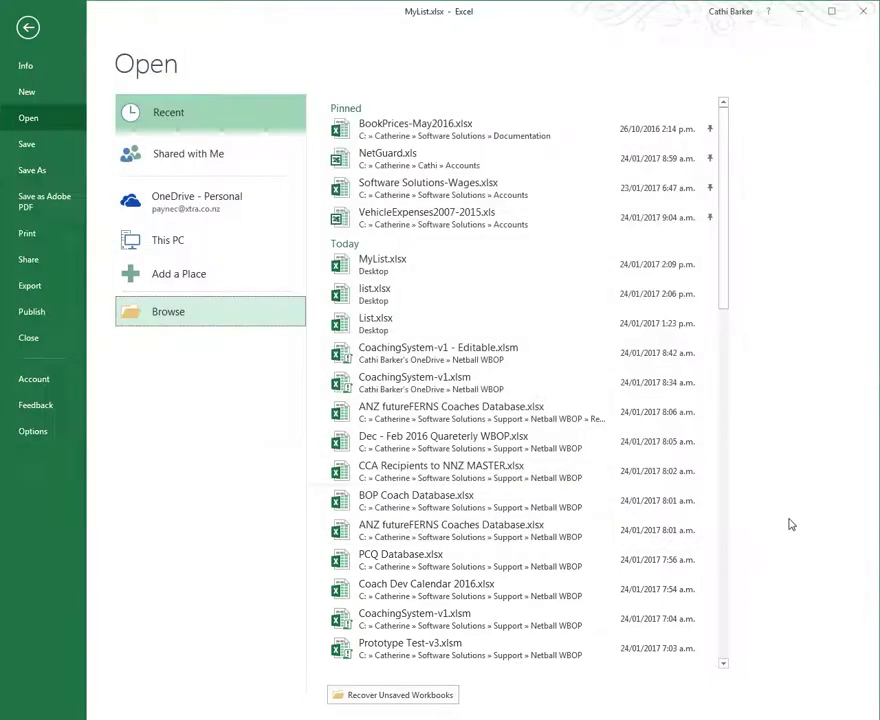
click(27, 29)
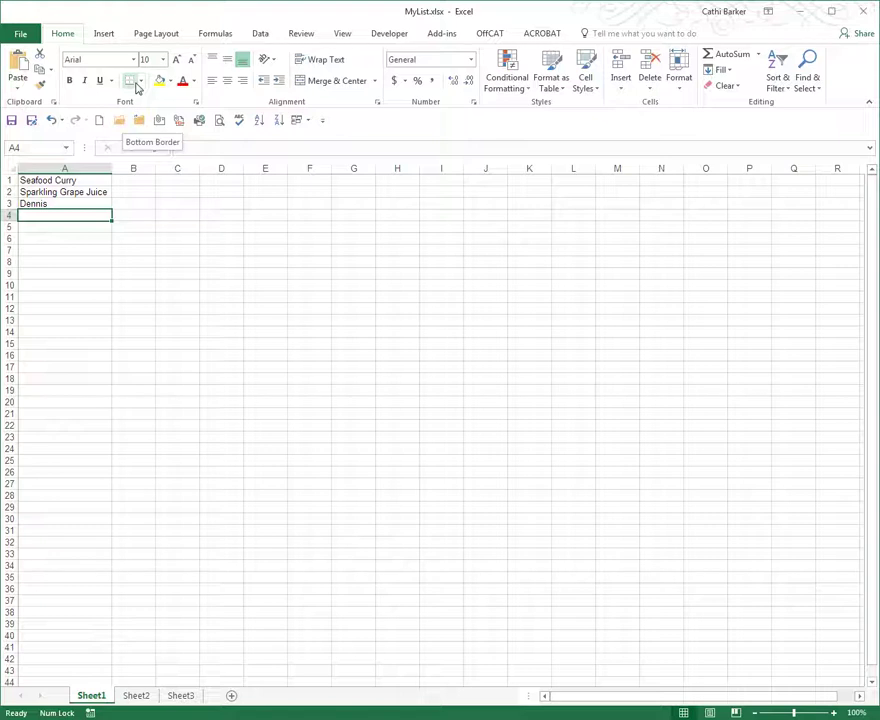
- Extend the list in column A with Pukehina in cell A4 and Shopping in cell A5
text(Pukehina)
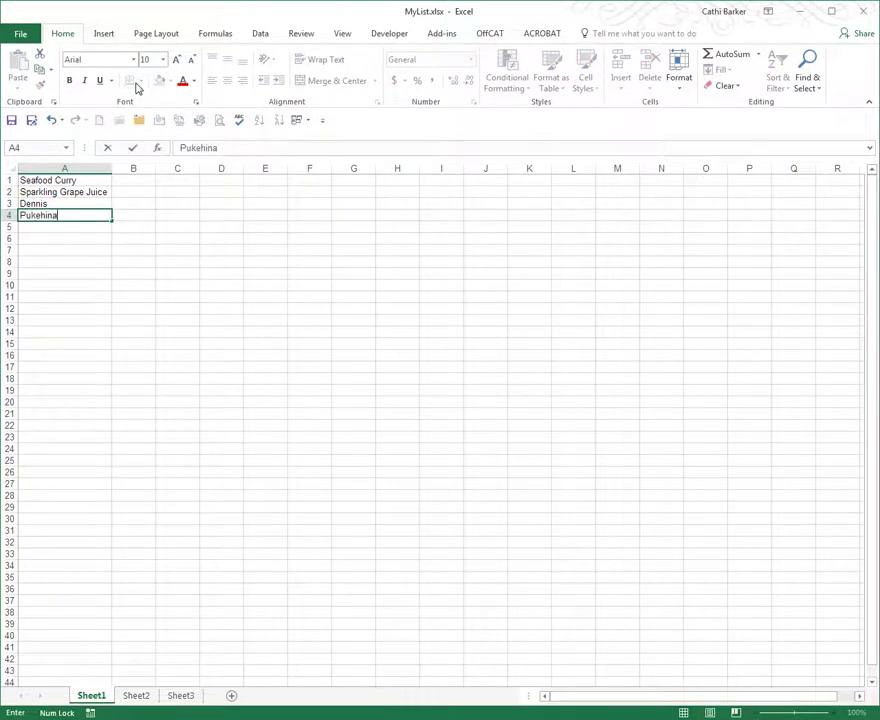
key(Return)
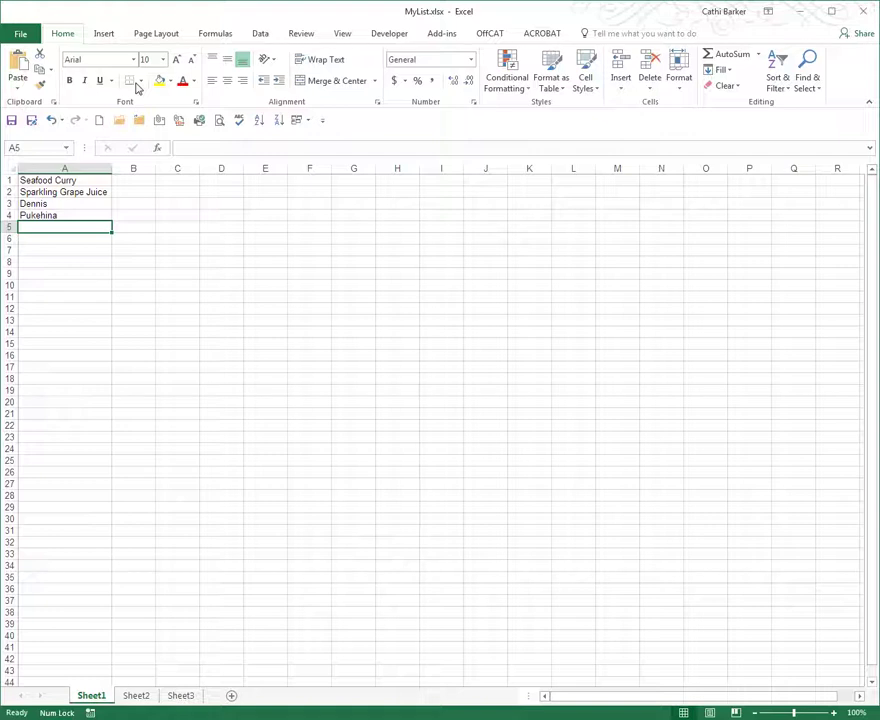
text(Sho)
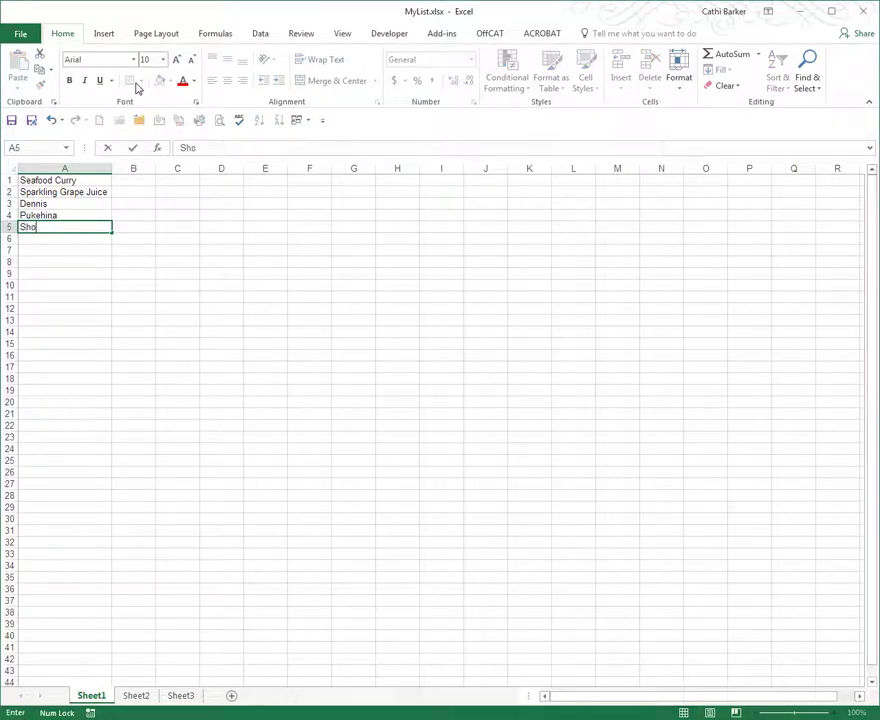
text(pping)
key(ctrl+Return)
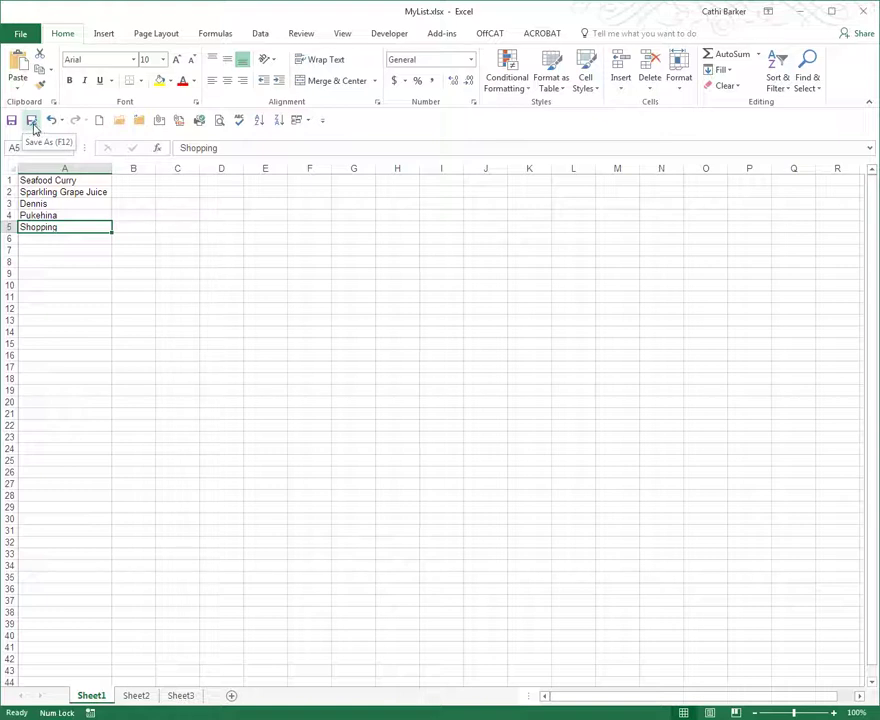
- Save a copy of the workbook in the Documents library under the name MyList2.xlsx
click(30, 123)
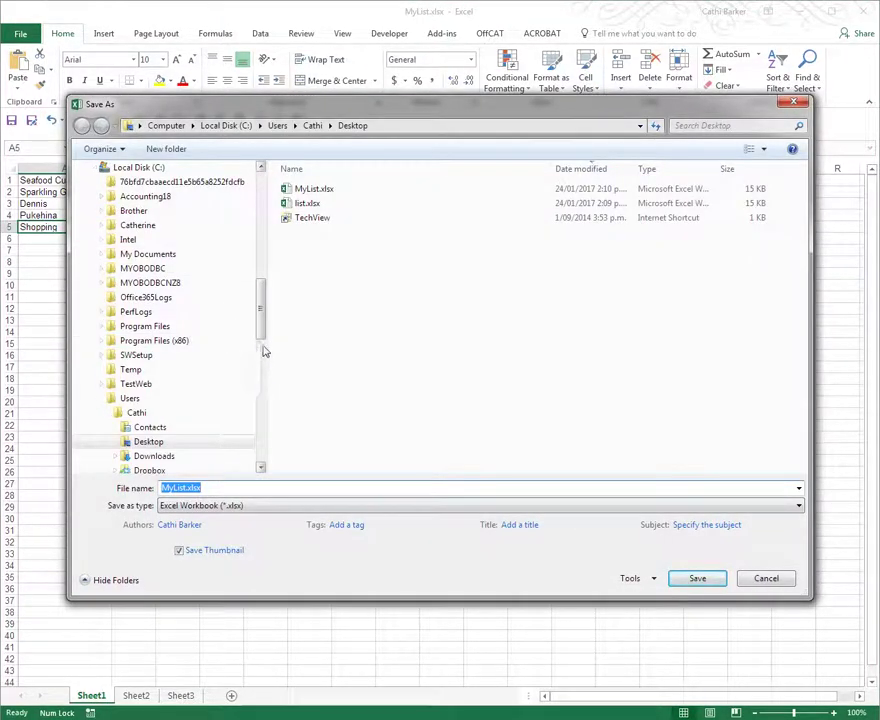
drag(267, 337, 266, 220)
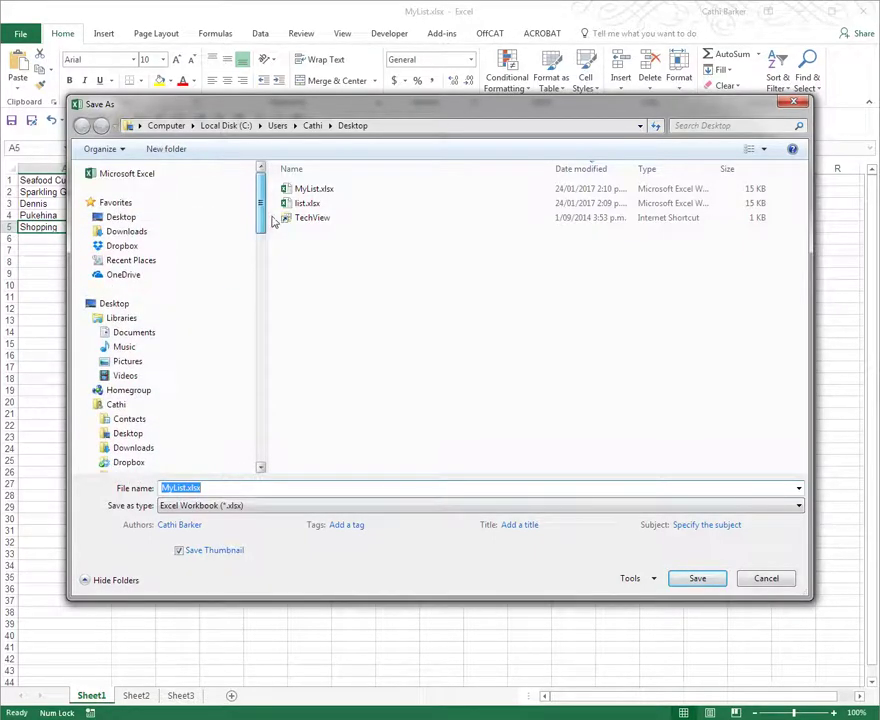
click(162, 338)
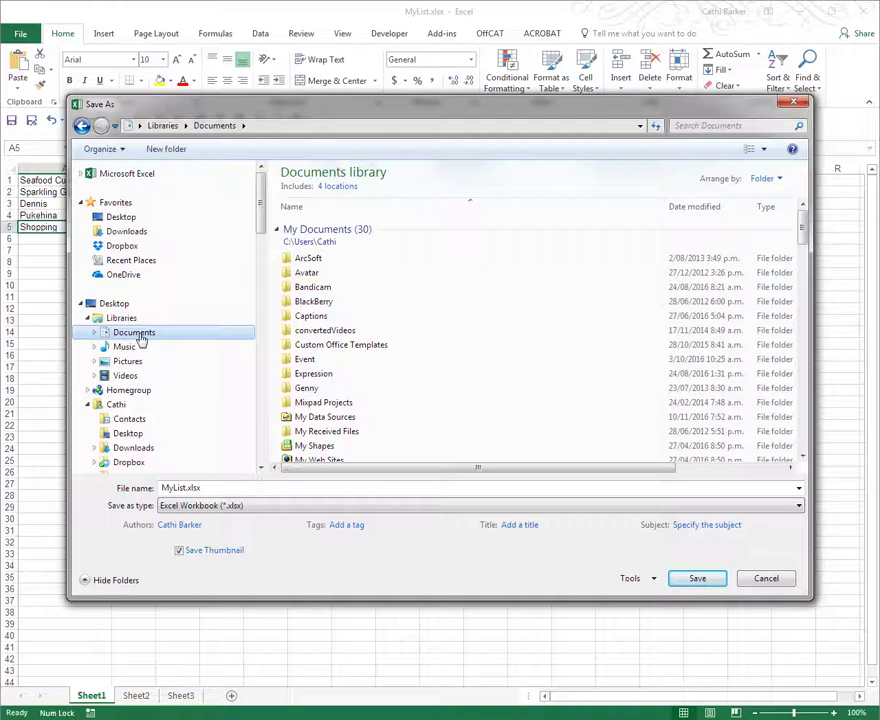
double_click(182, 487)
click(185, 487)
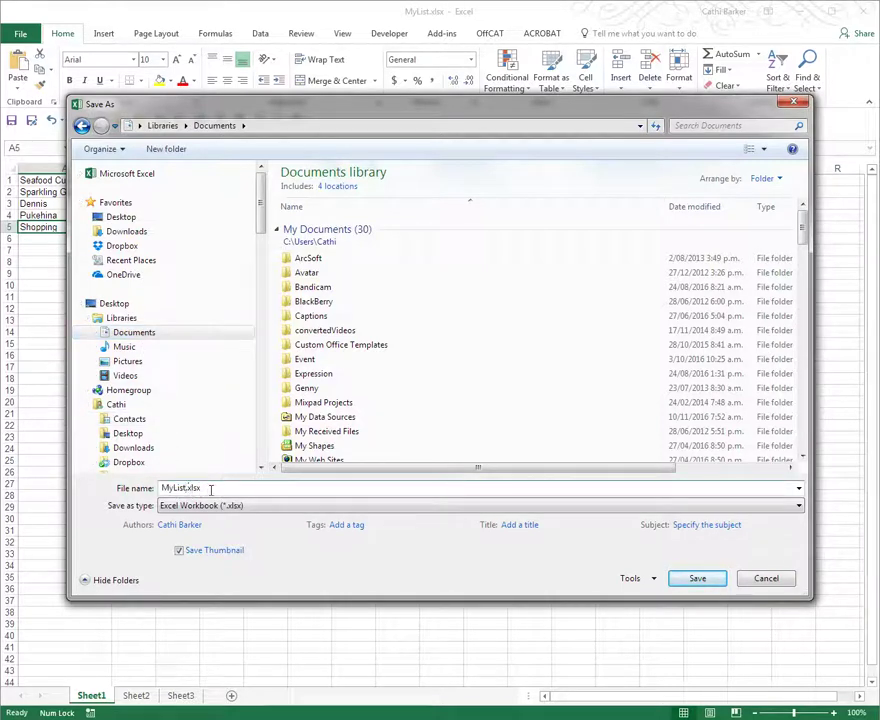
text(2)
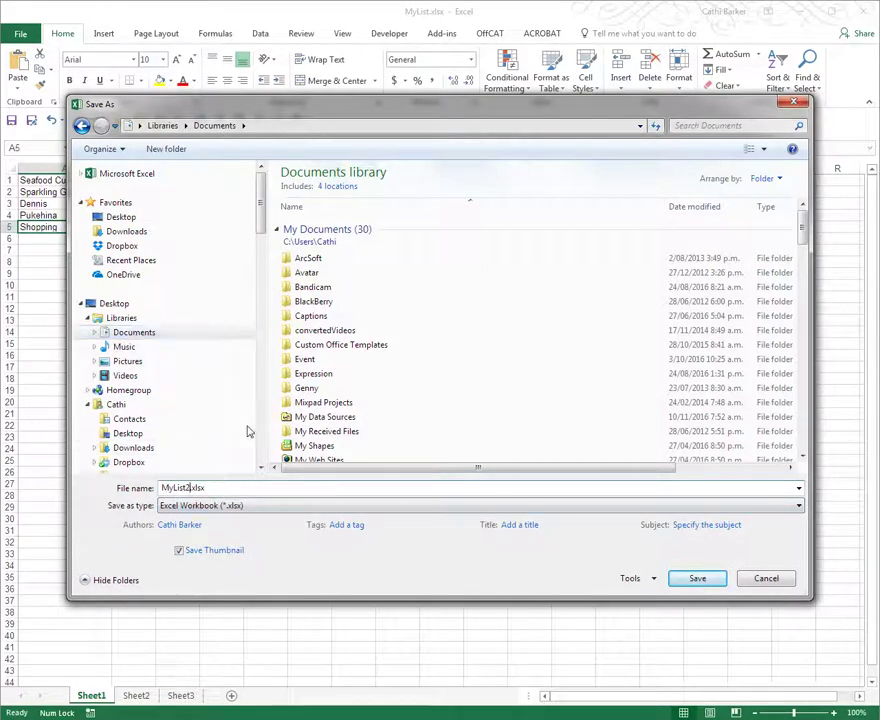
click(691, 579)
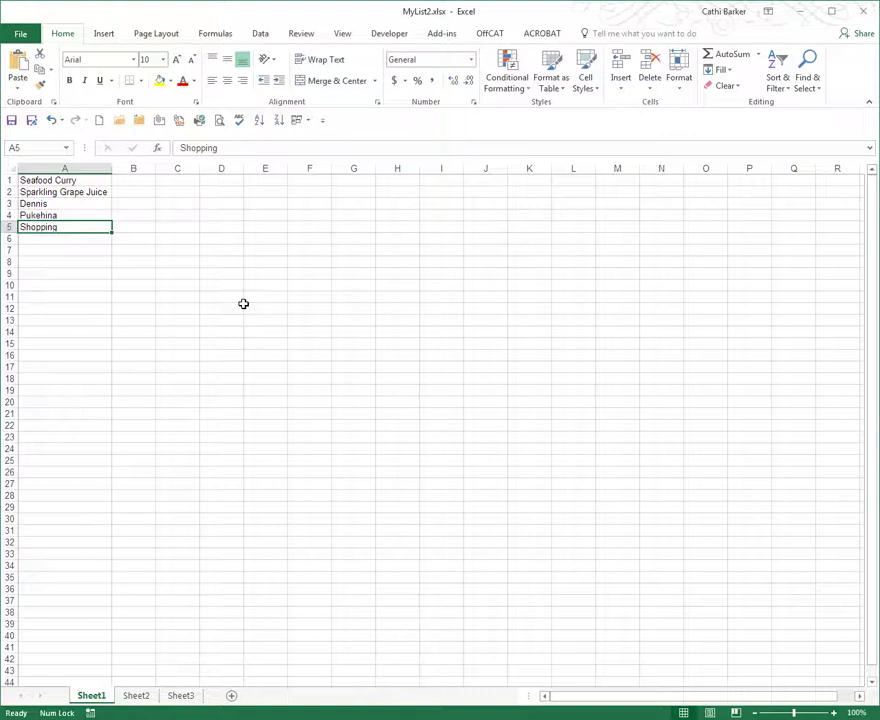
- Save a copy on the Desktop as MyList.xls in the Excel 97-2003 Workbook format
click(32, 121)
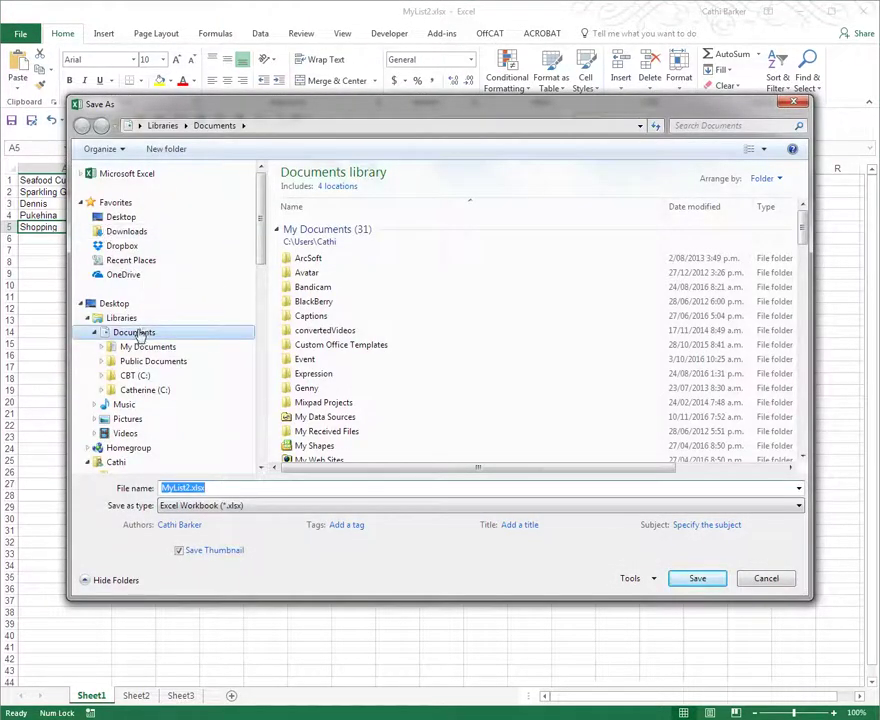
click(121, 217)
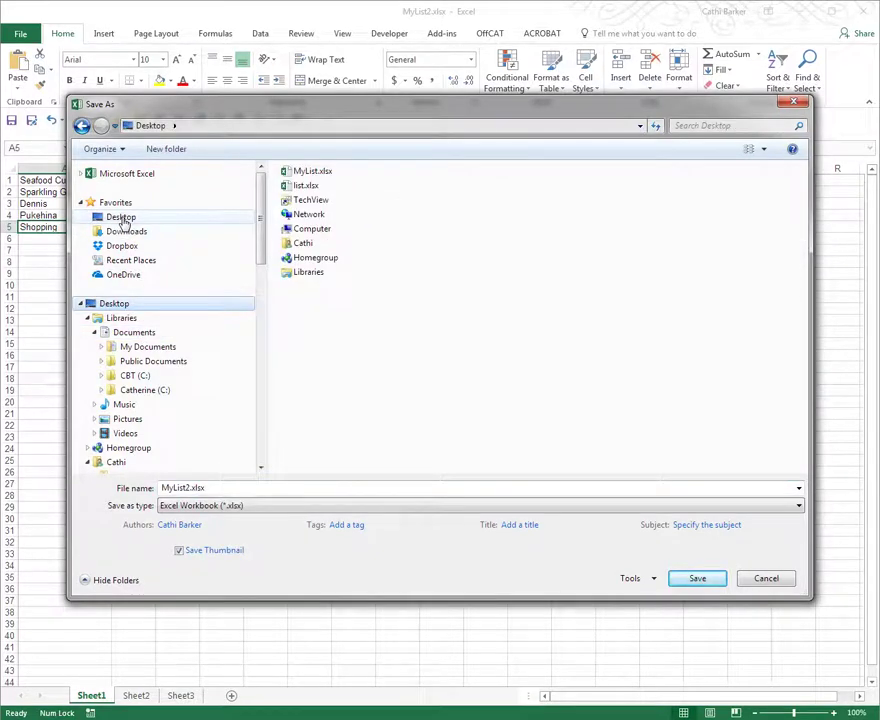
click(187, 488)
click(190, 487)
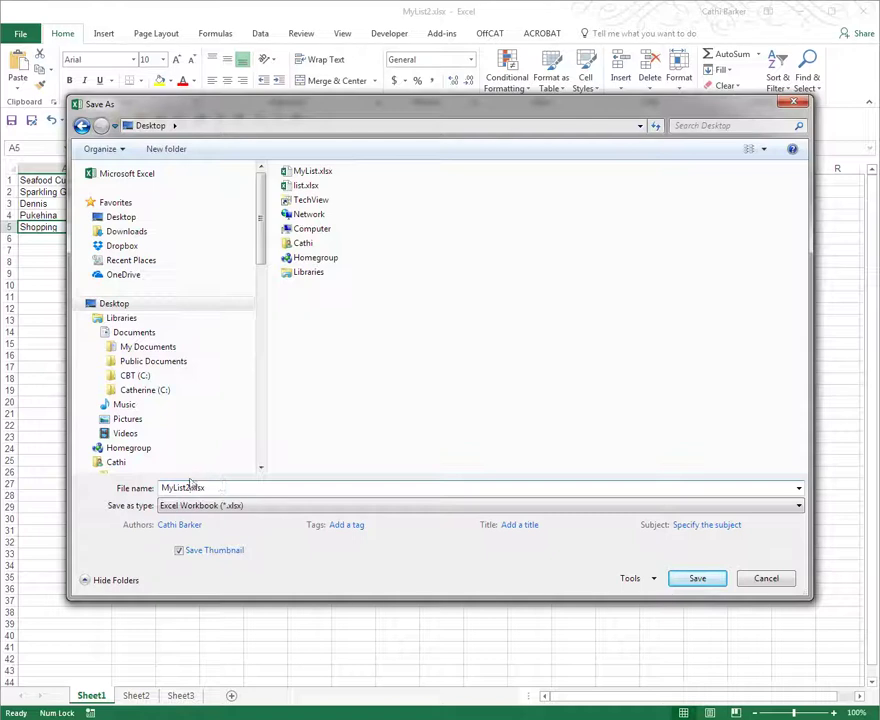
key(BackSpace)
click(185, 512)
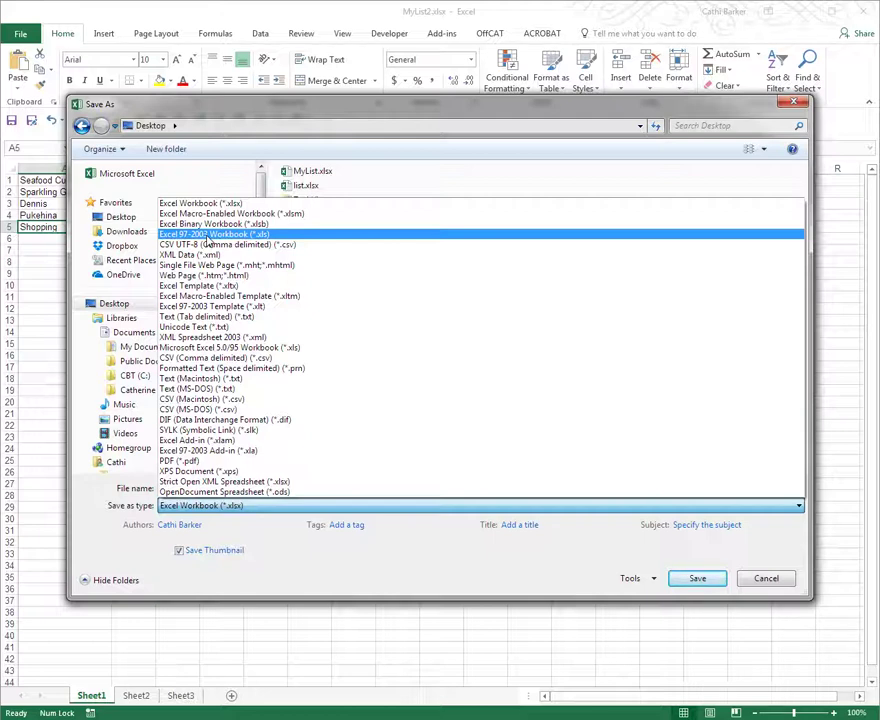
click(207, 237)
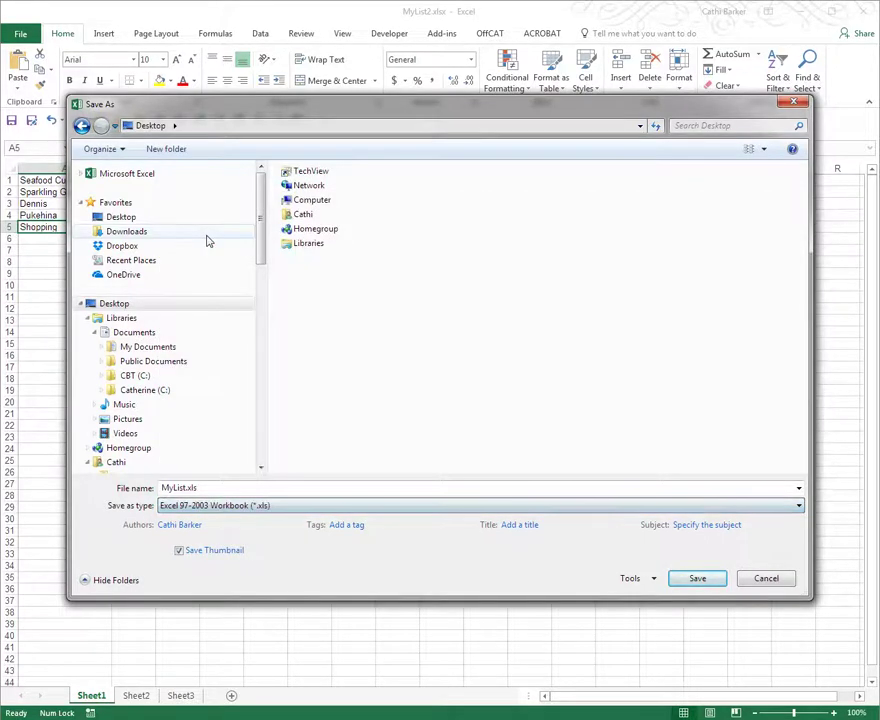
click(246, 507)
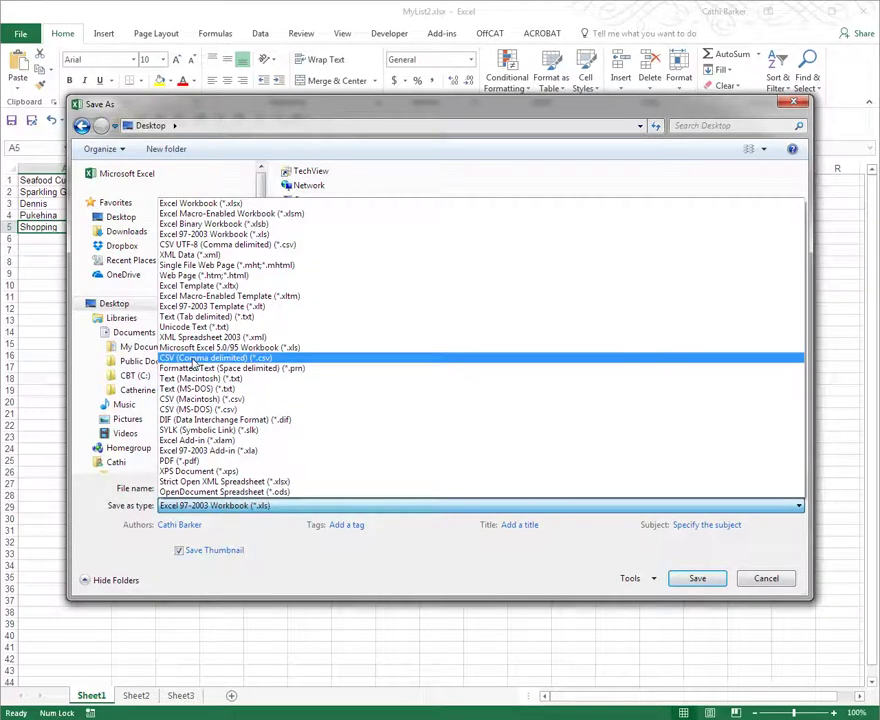
click(190, 510)
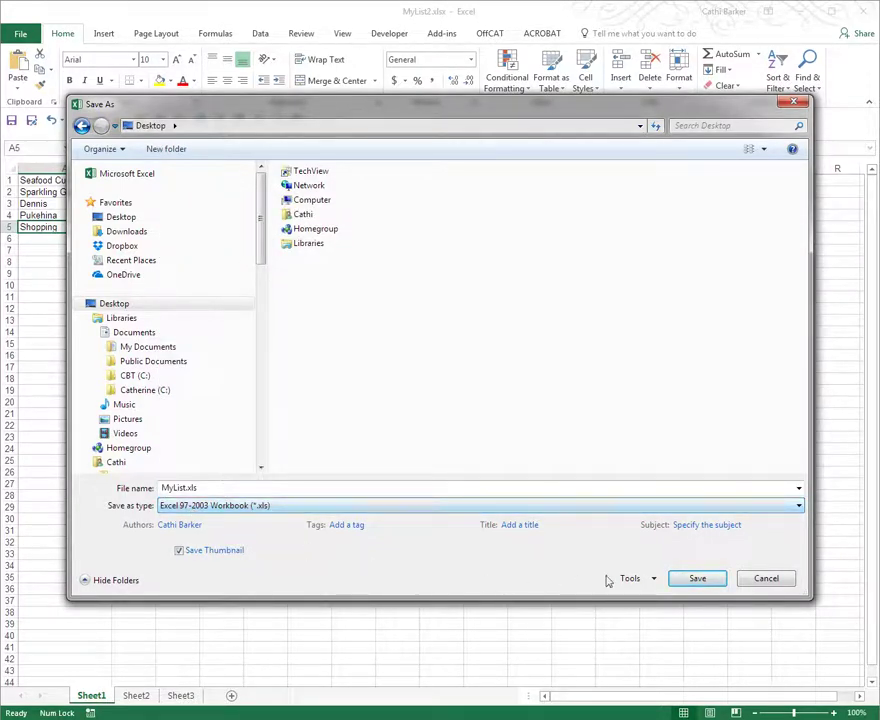
click(695, 579)
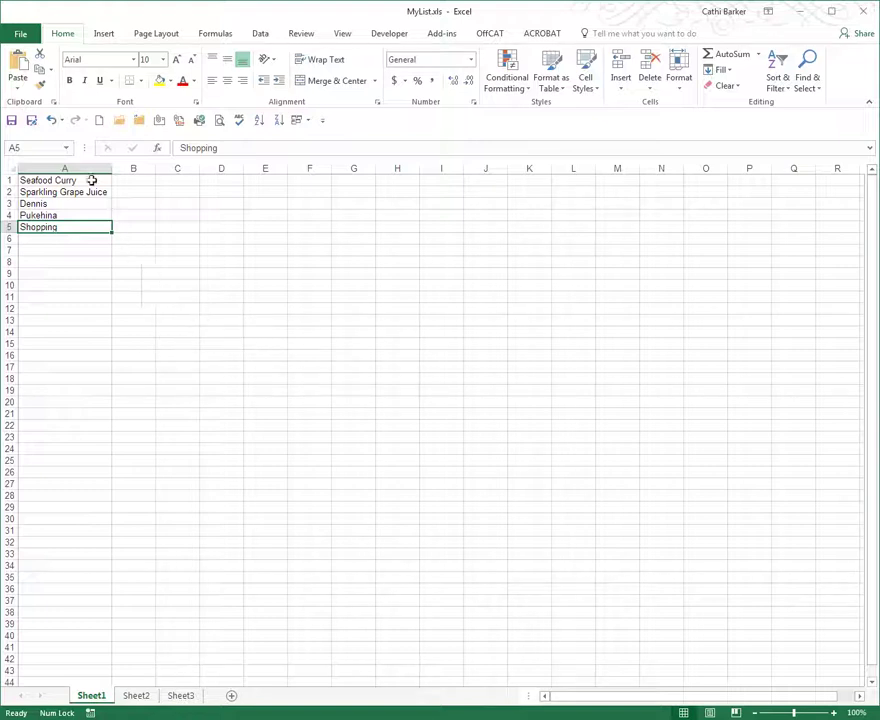
- Save the workbook on the Desktop as MyList.xlsx in the Excel Workbook format, replacing the existing file
click(32, 121)
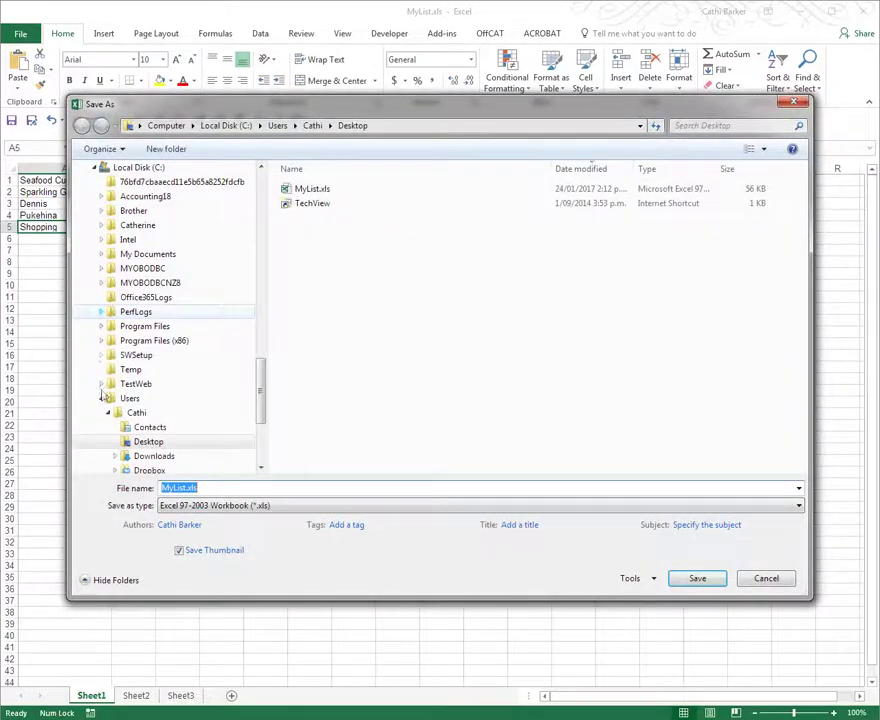
click(213, 508)
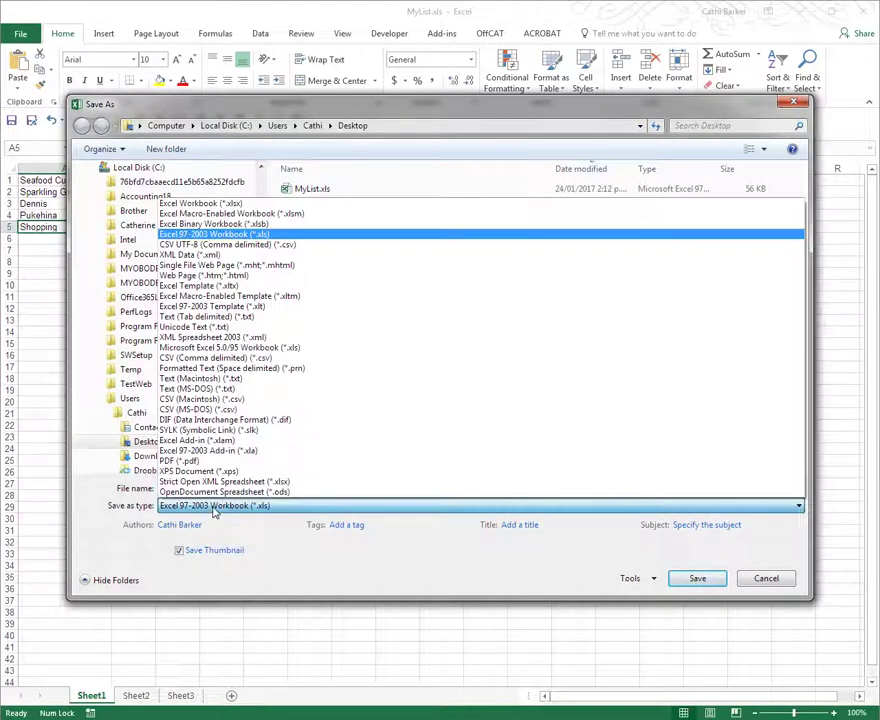
click(240, 204)
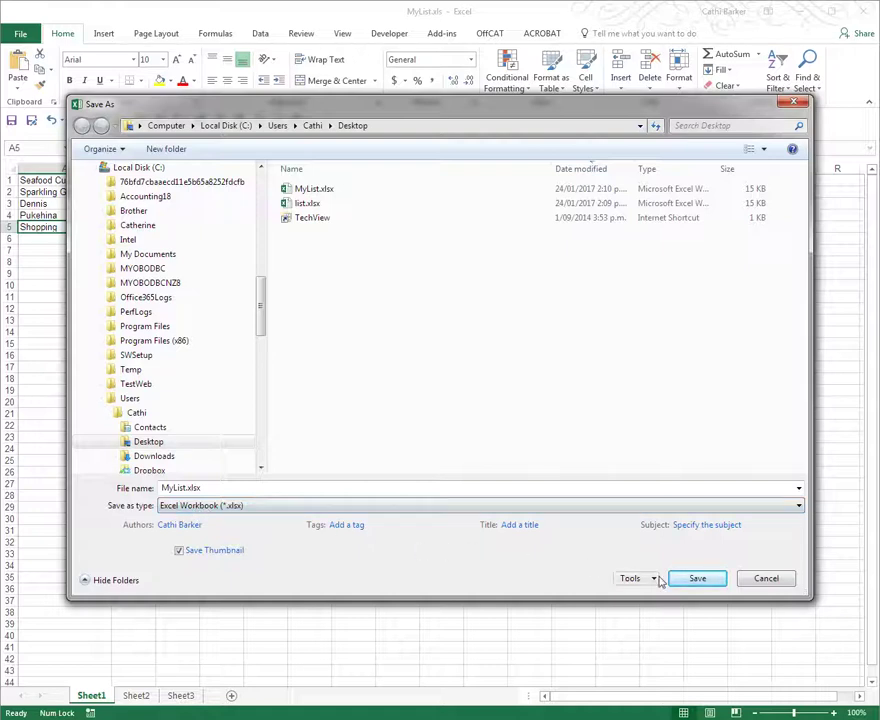
click(705, 580)
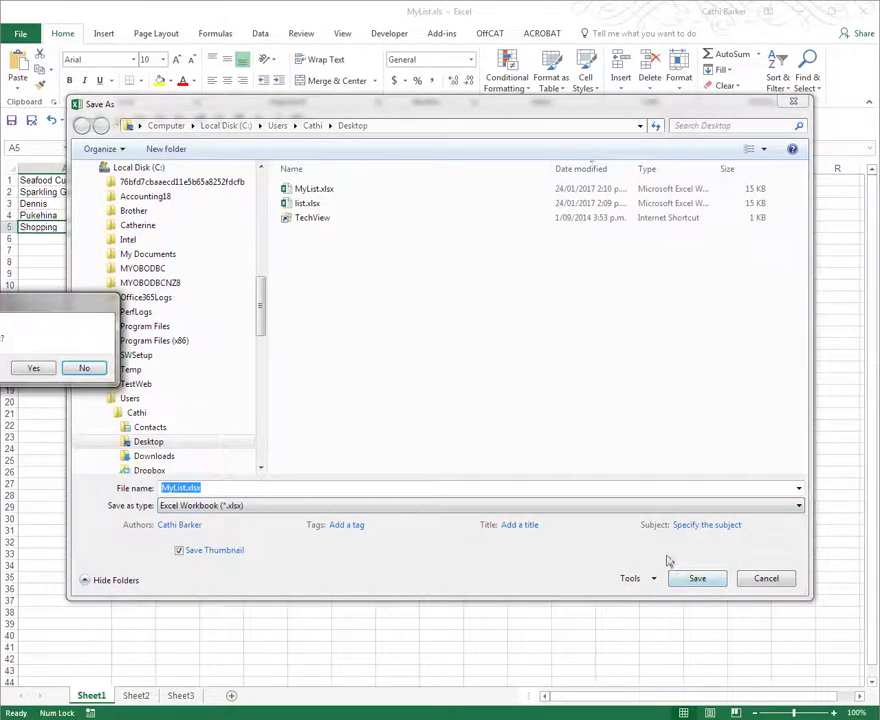
drag(84, 304, 527, 308)
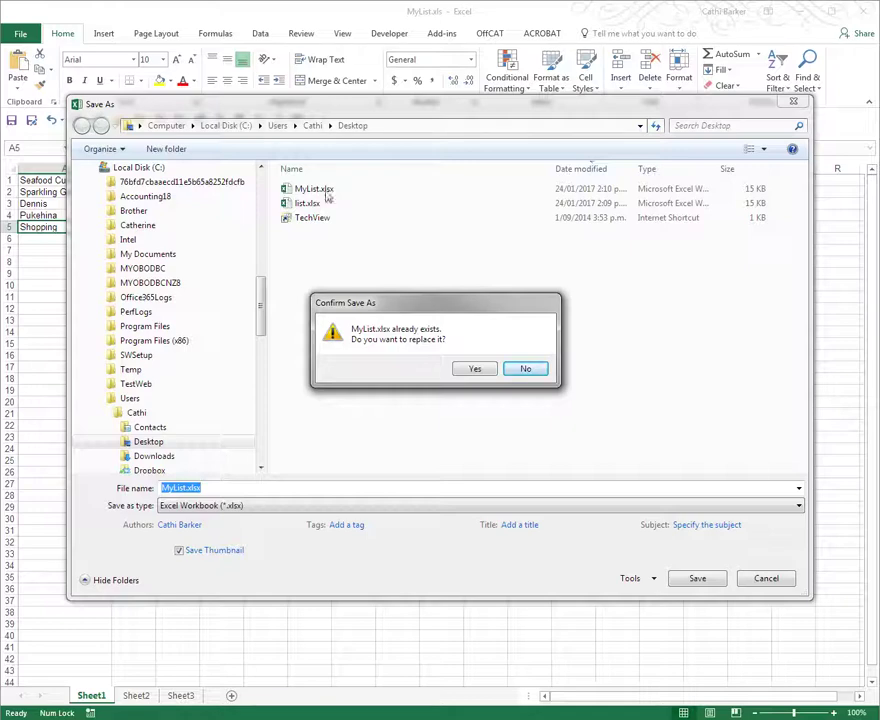
click(477, 370)
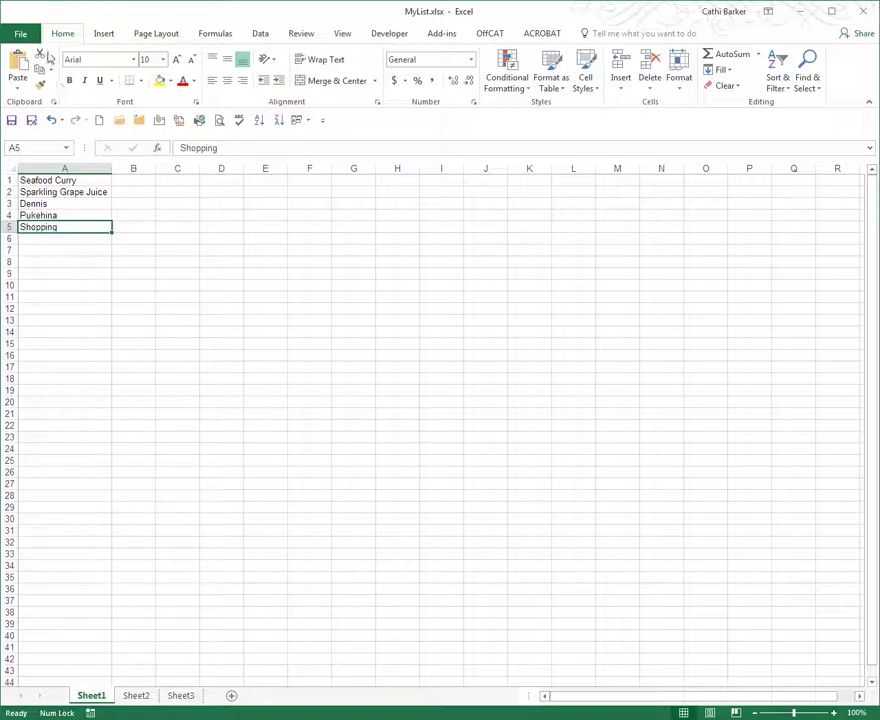
- Review Excel's save options, including the default file format, AutoRecover interval and default local file location, and accept them without changes
click(21, 30)
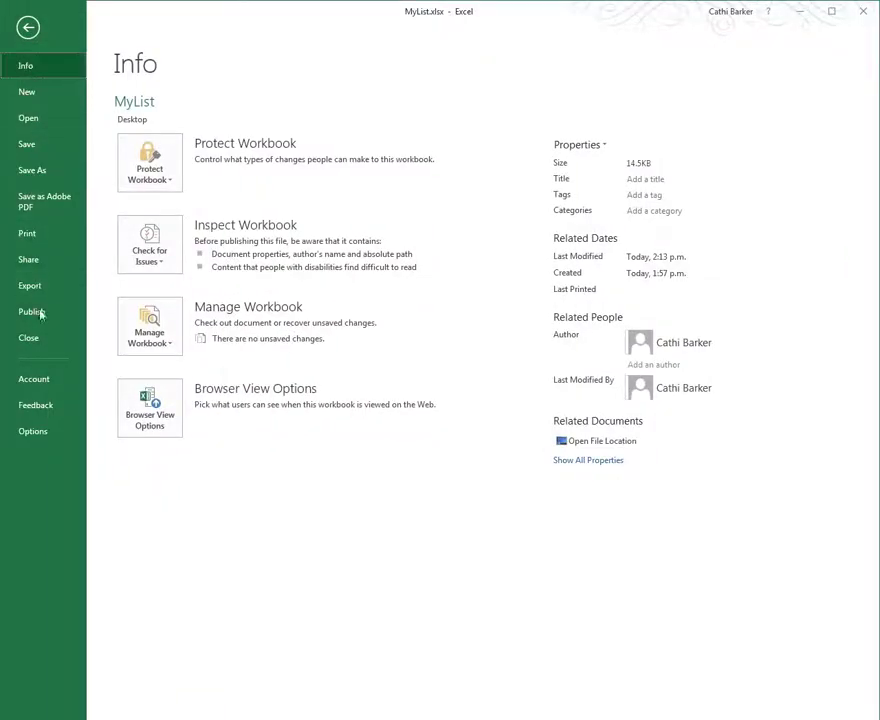
click(33, 432)
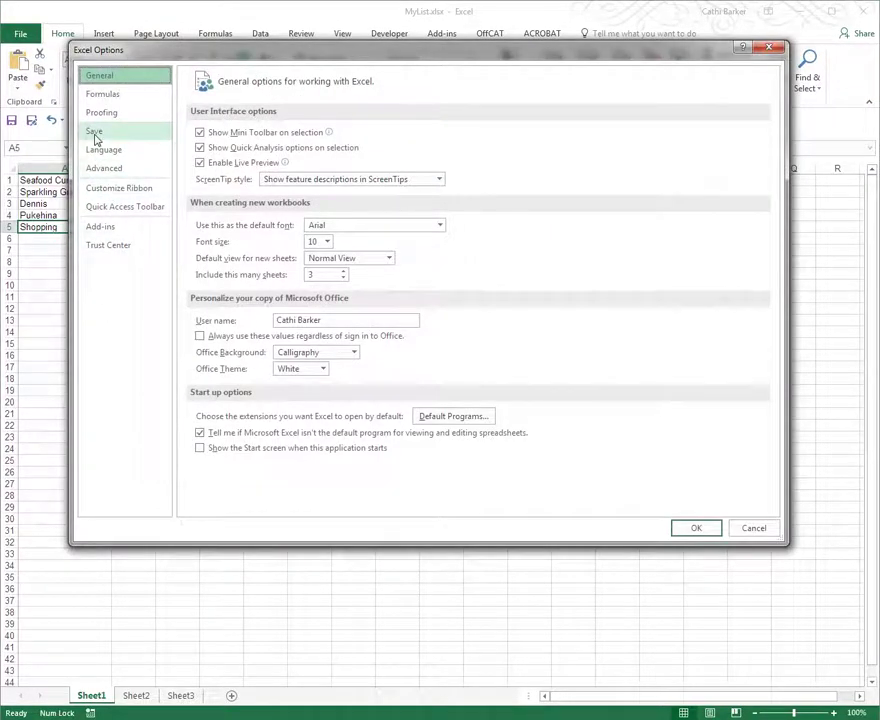
click(100, 134)
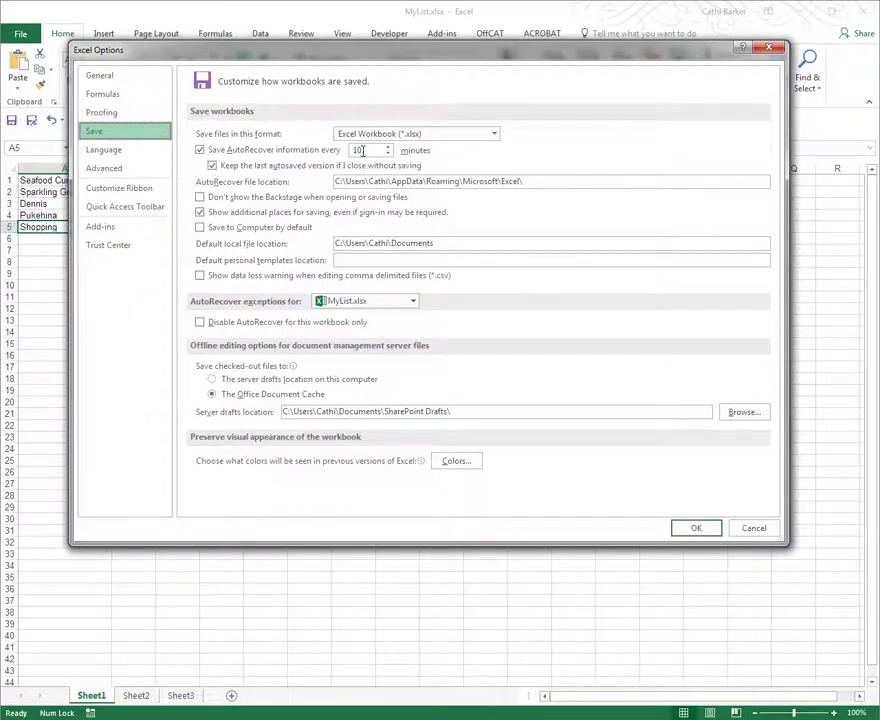
click(693, 530)
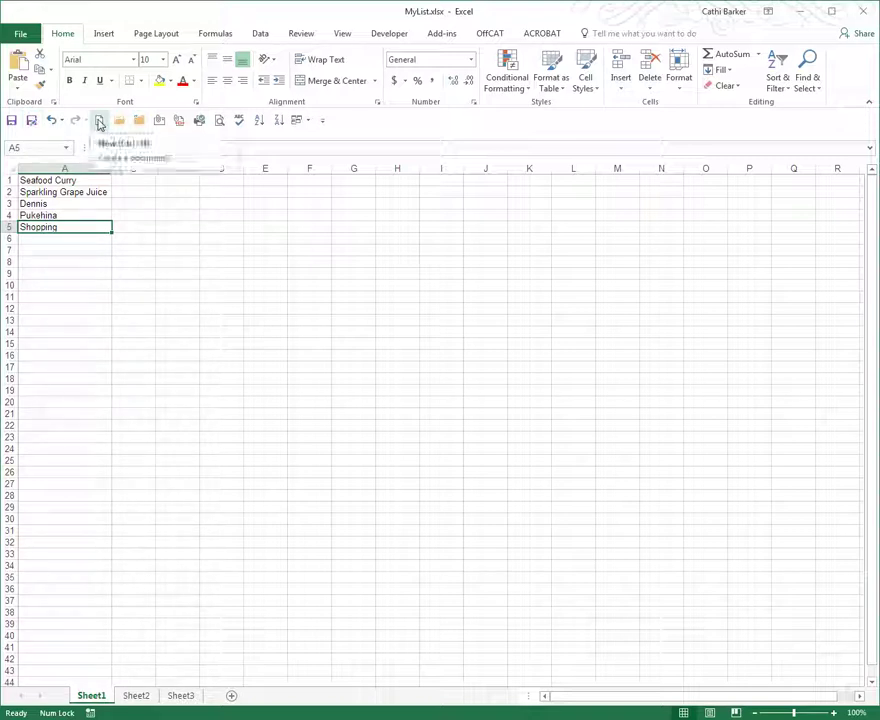
- Save the MyList.xlsx workbook under its existing name and close it
click(22, 36)
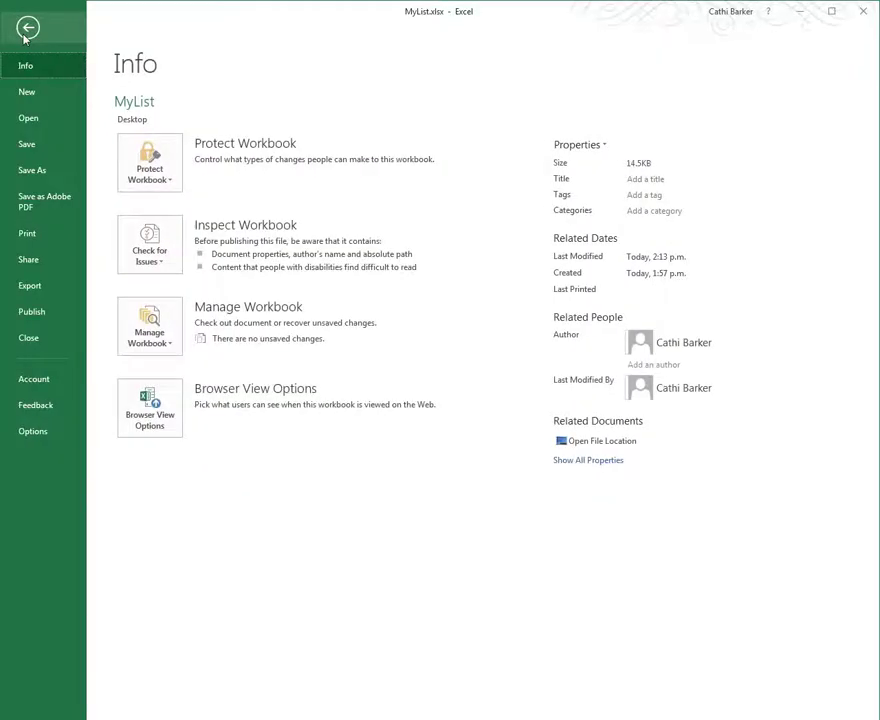
click(25, 145)
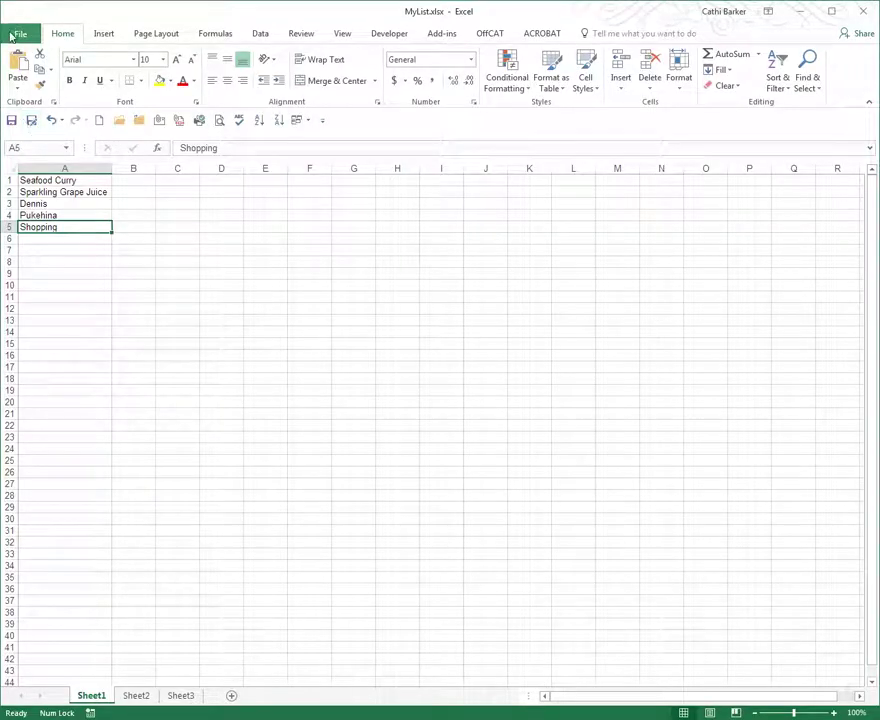
click(12, 35)
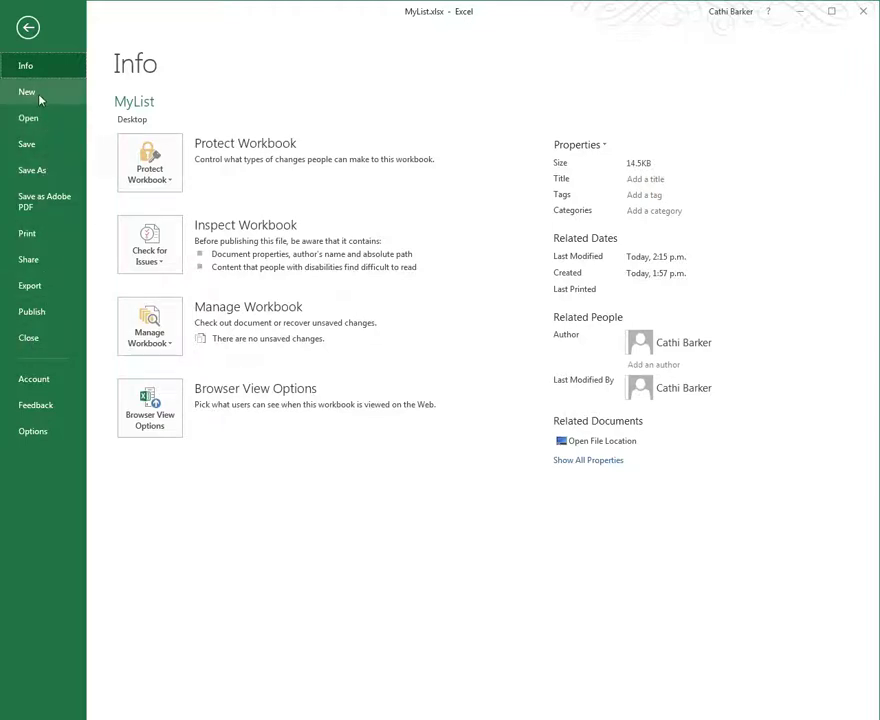
click(31, 340)
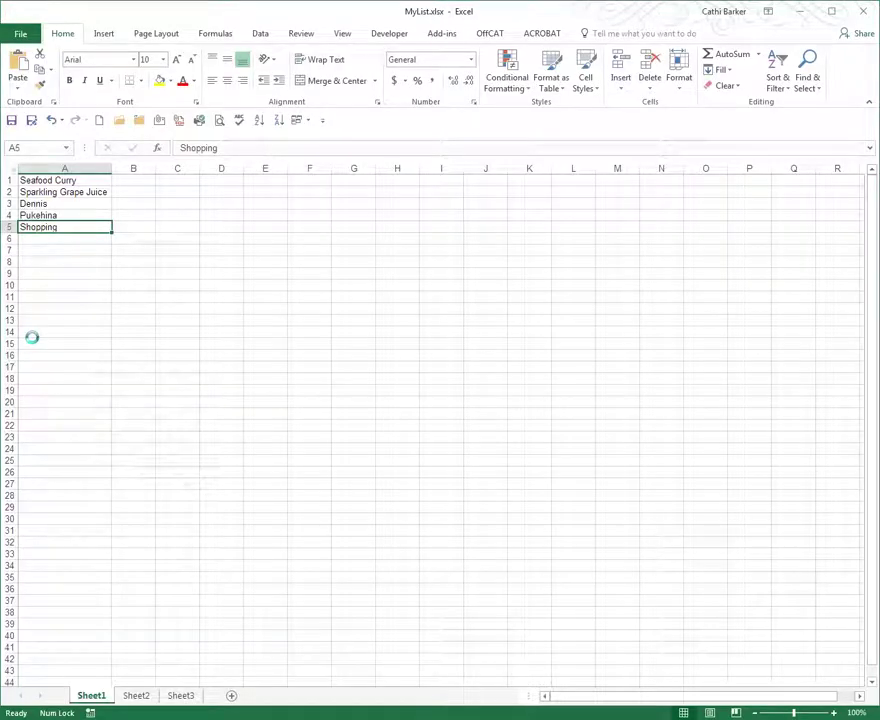